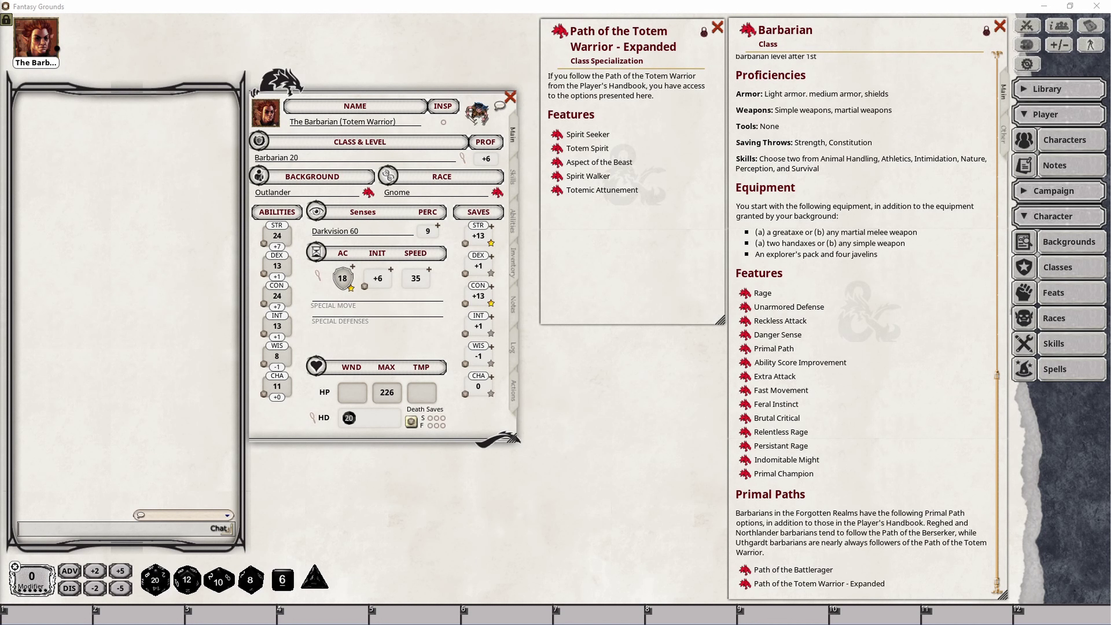
Read the Path of the Totem Warrior section under Barbarian Primal Paths in the Sword Coast Adventurer's Guide reference manual, and close it.
{"action": "left_click", "coordinate": [1059, 89]}
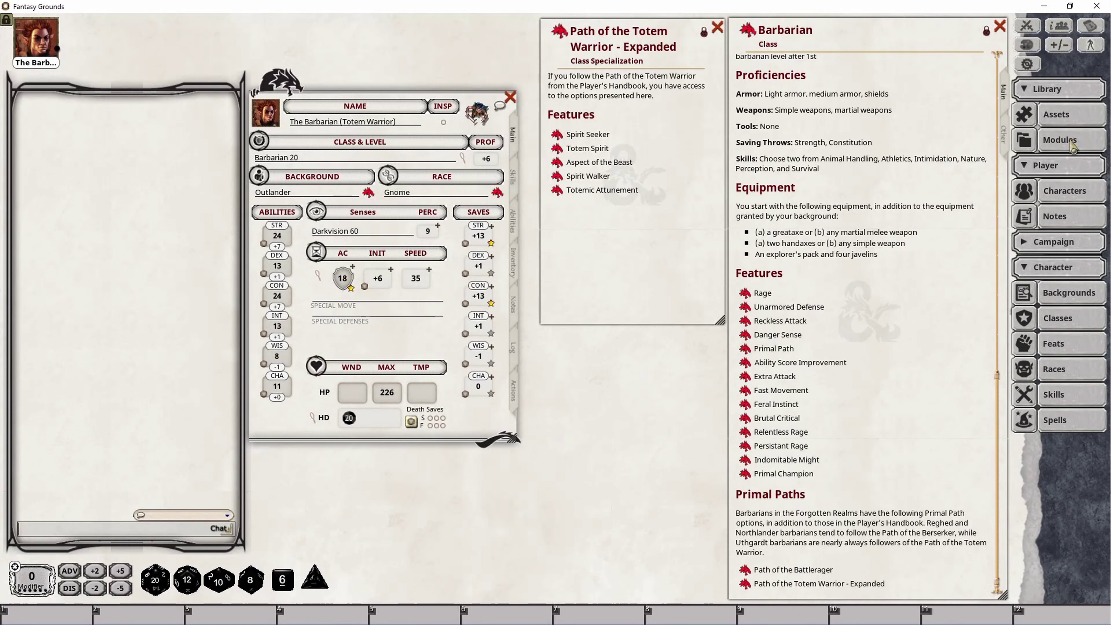
{"action": "left_click", "coordinate": [1073, 145]}
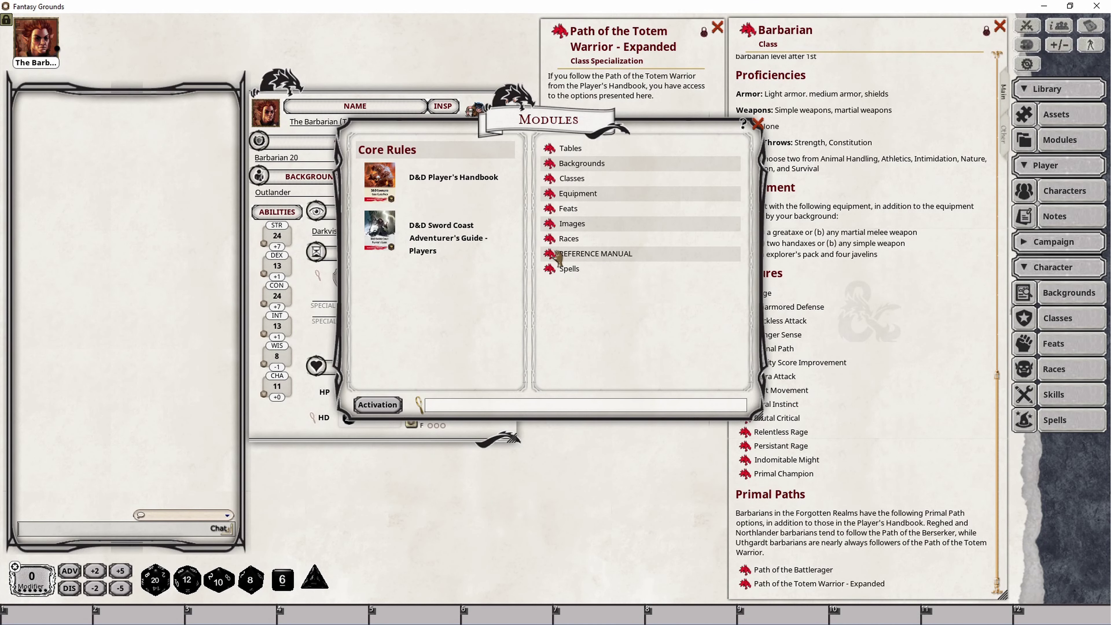
{"action": "left_click", "coordinate": [567, 257]}
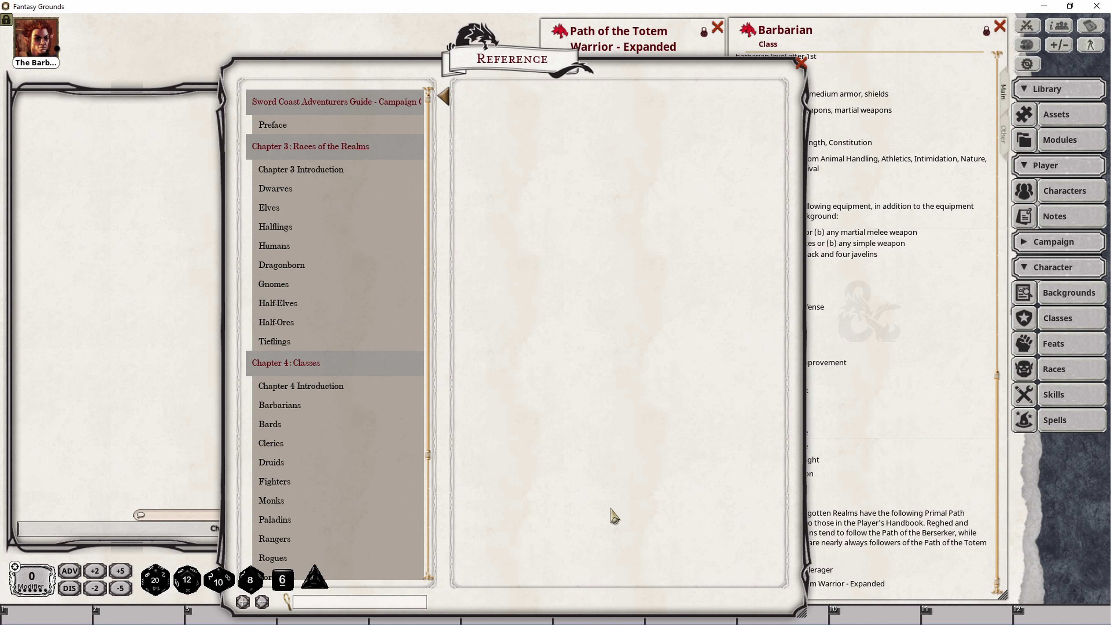
{"action": "left_click", "coordinate": [297, 405]}
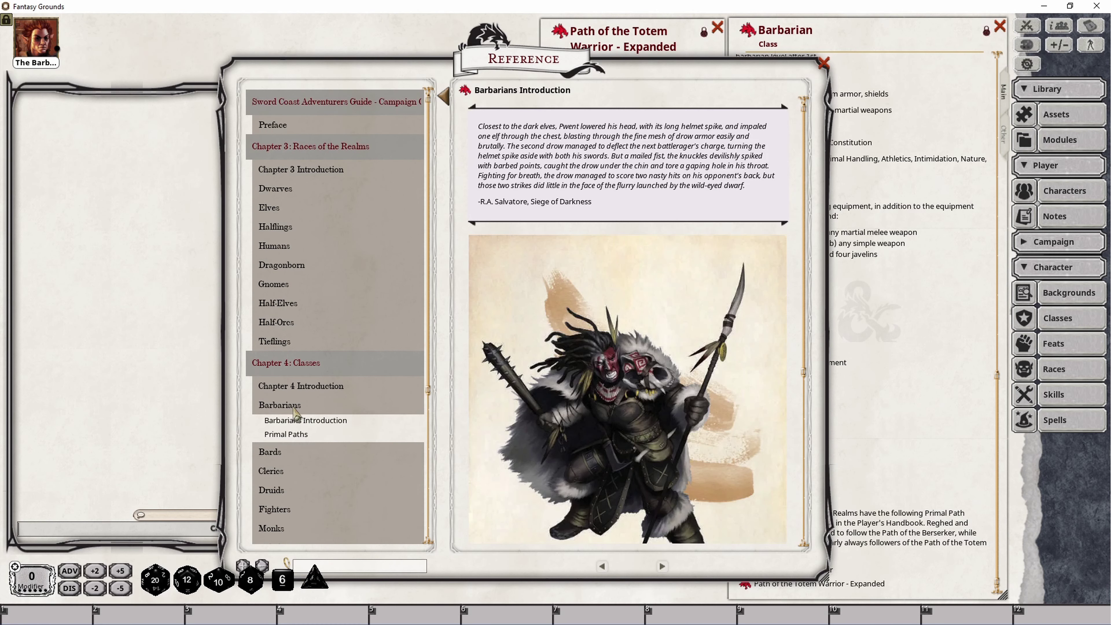
{"action": "left_click", "coordinate": [288, 435]}
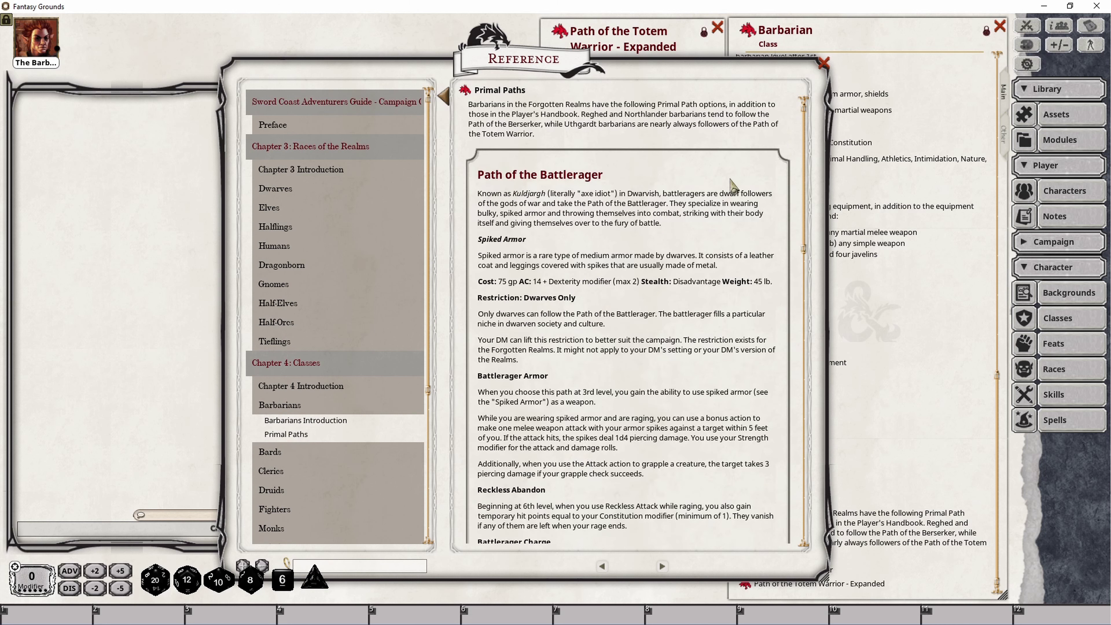
{"action": "left_click_drag", "start_coordinate": [805, 133], "coordinate": [834, 321]}
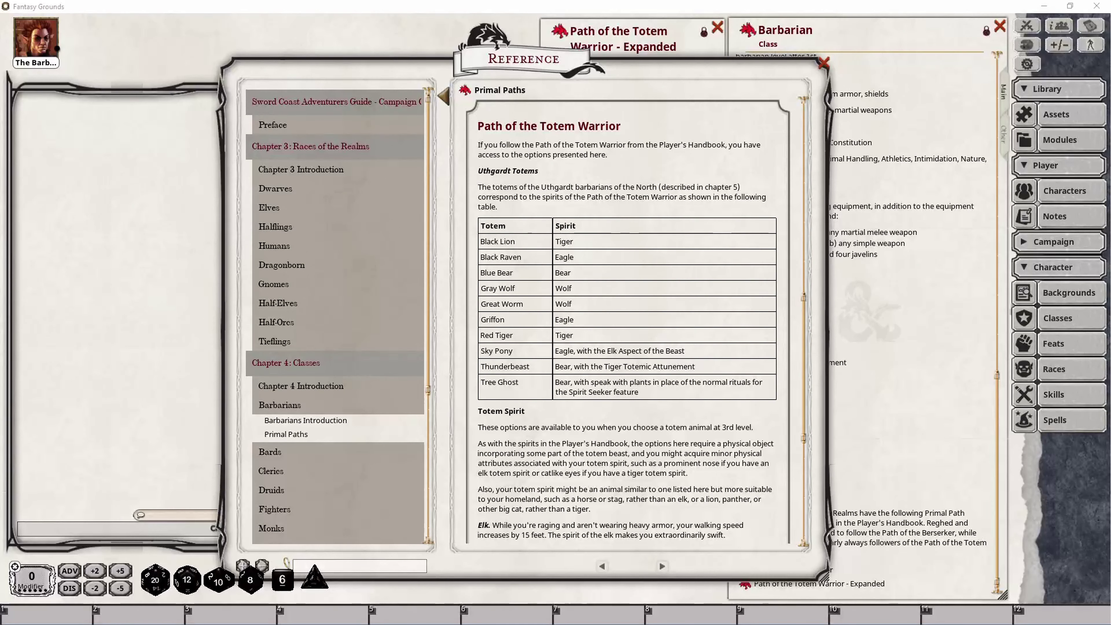
{"action": "left_click", "coordinate": [824, 66]}
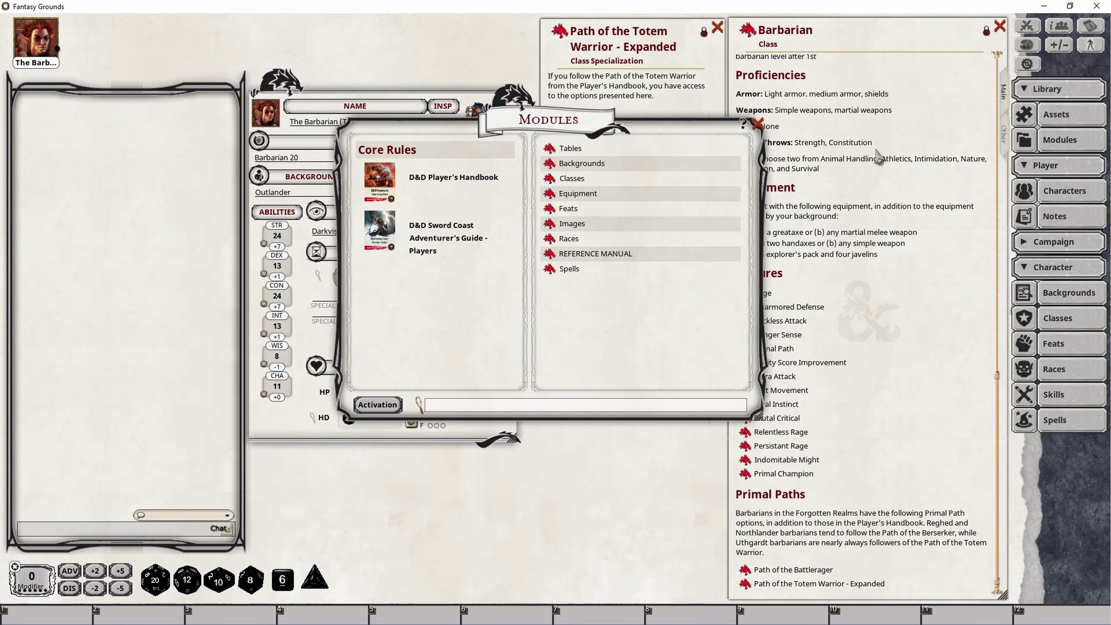
{"action": "left_click", "coordinate": [752, 126]}
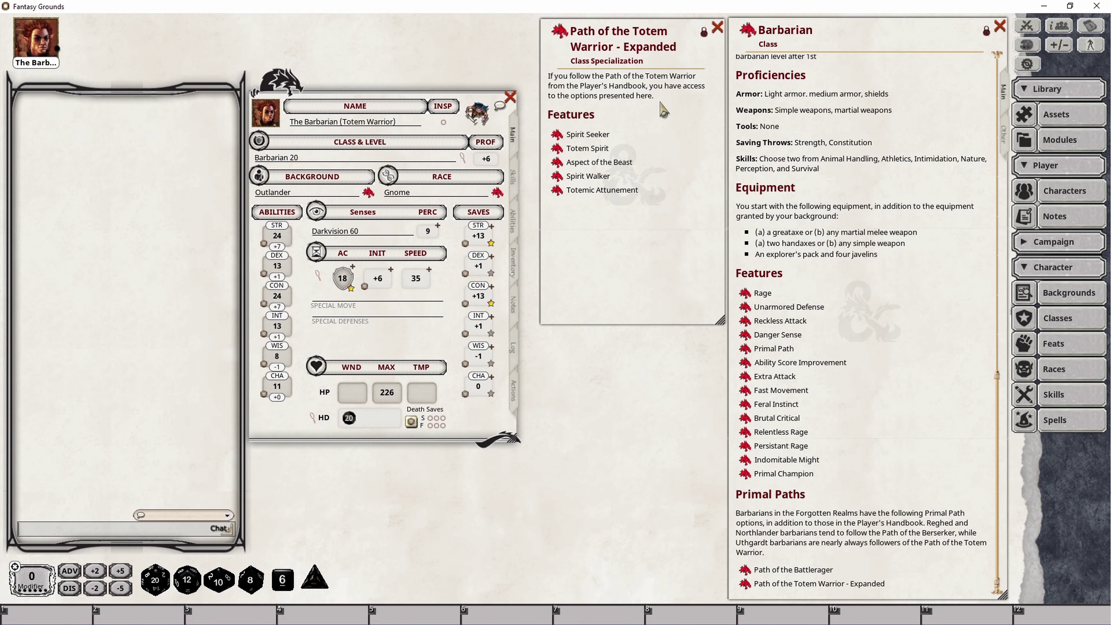
Open the expanded path's Totem Spirit feature description and show the character's actions.
{"action": "left_click", "coordinate": [557, 149]}
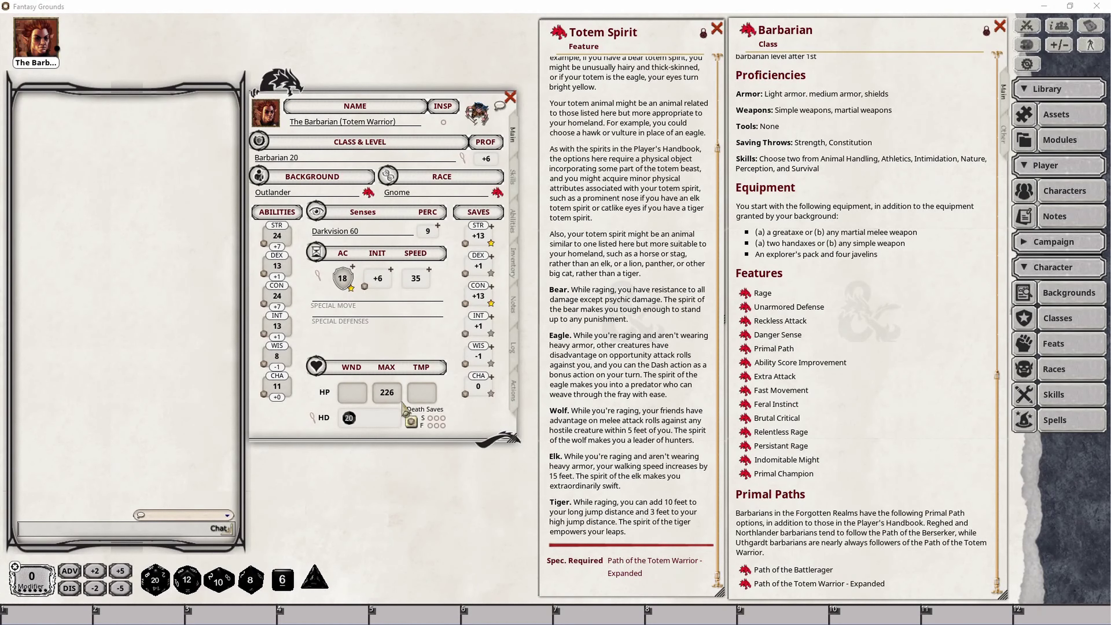
{"action": "left_click", "coordinate": [514, 391]}
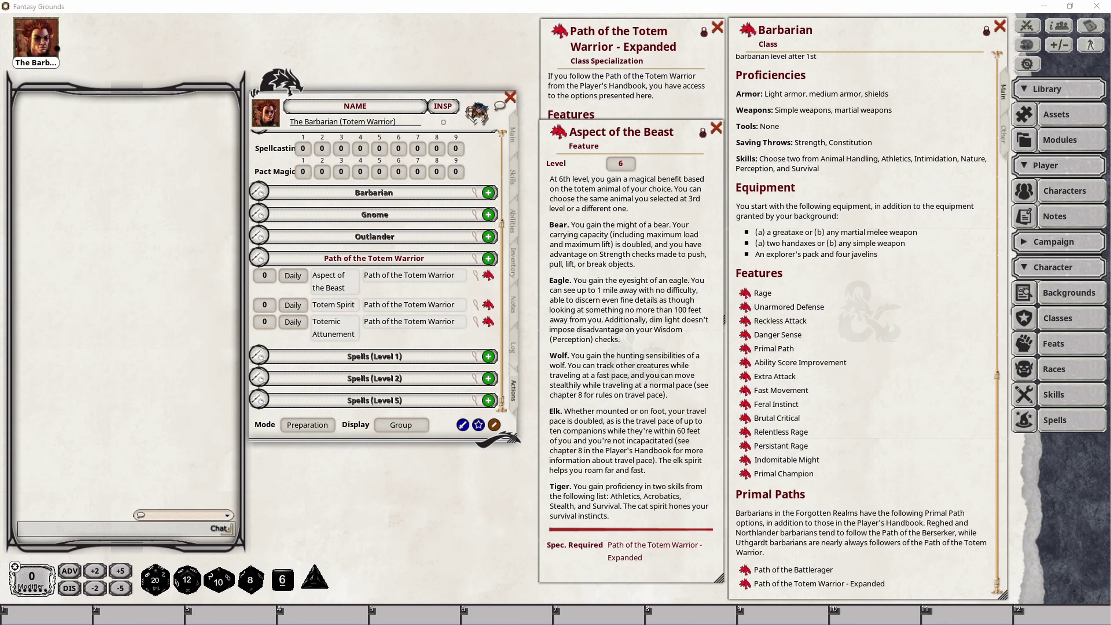
Mark the character as proficient in the Stealth and Acrobatics skills.
{"action": "left_click", "coordinate": [513, 177]}
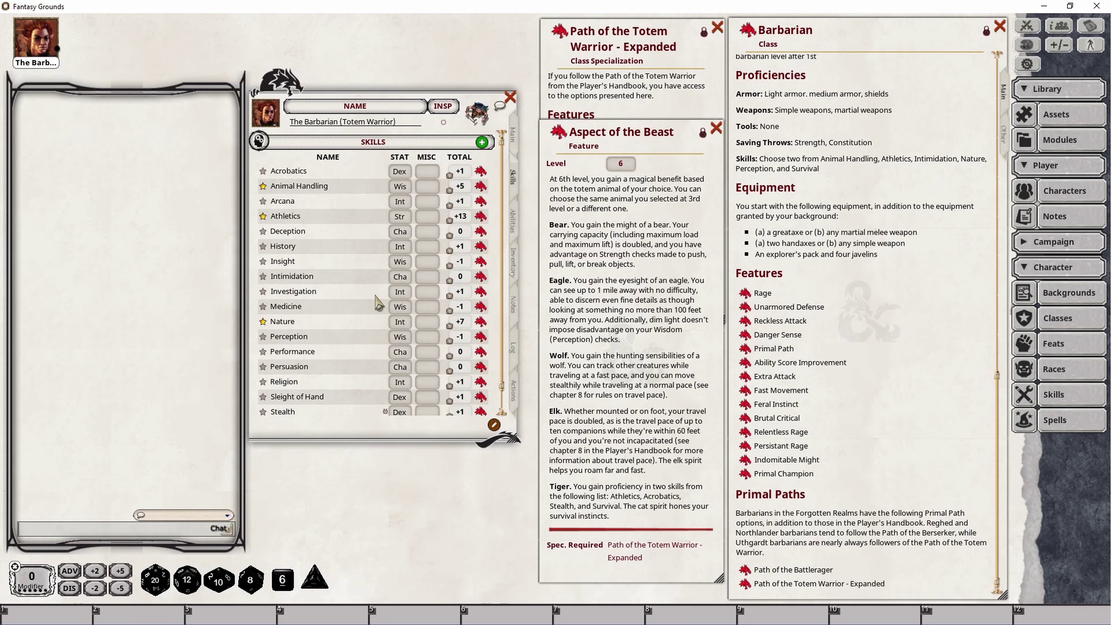
{"action": "scroll", "coordinate": [373, 311], "scroll_direction": "down", "scroll_amount": 1}
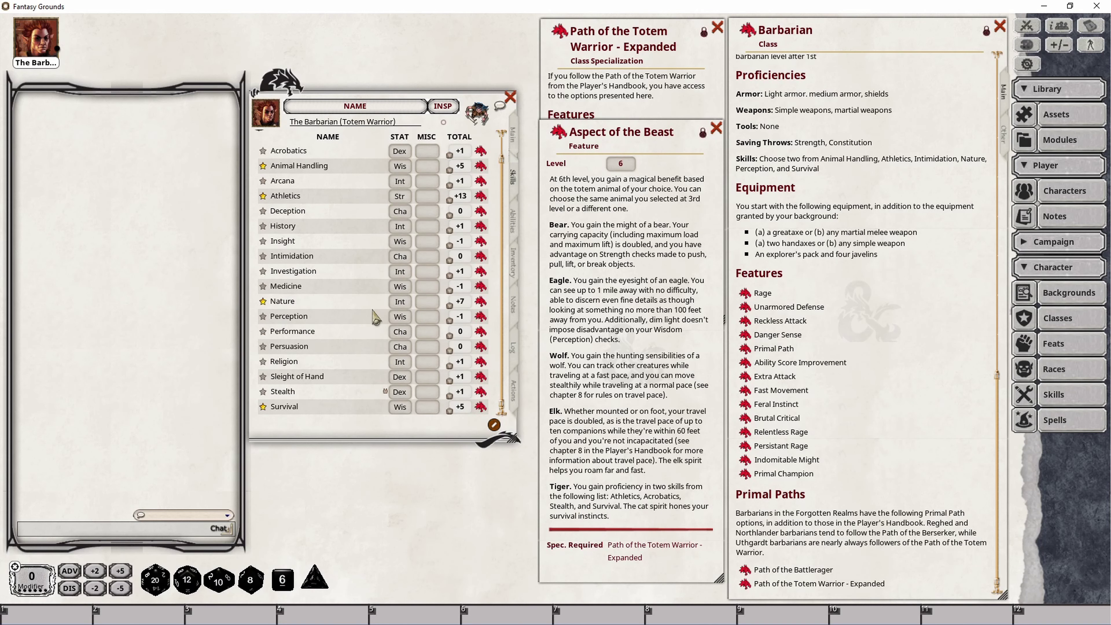
{"action": "left_click", "coordinate": [262, 395]}
{"action": "scroll", "coordinate": [317, 396], "scroll_direction": "up", "scroll_amount": 1}
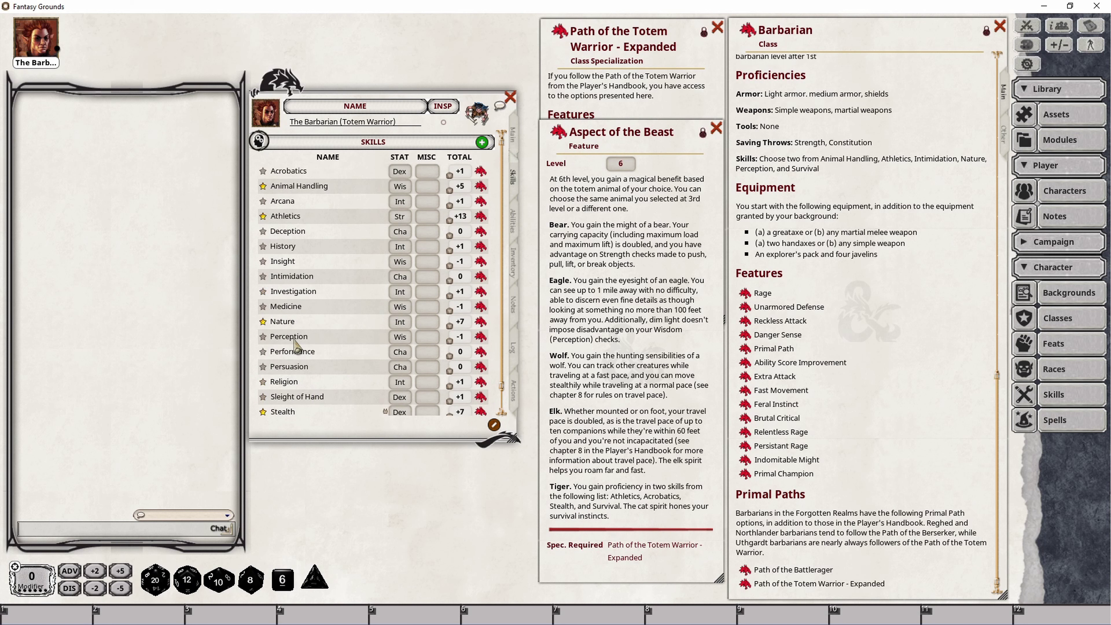
{"action": "left_click", "coordinate": [263, 171]}
{"action": "scroll", "coordinate": [311, 346], "scroll_direction": "down", "scroll_amount": 1}
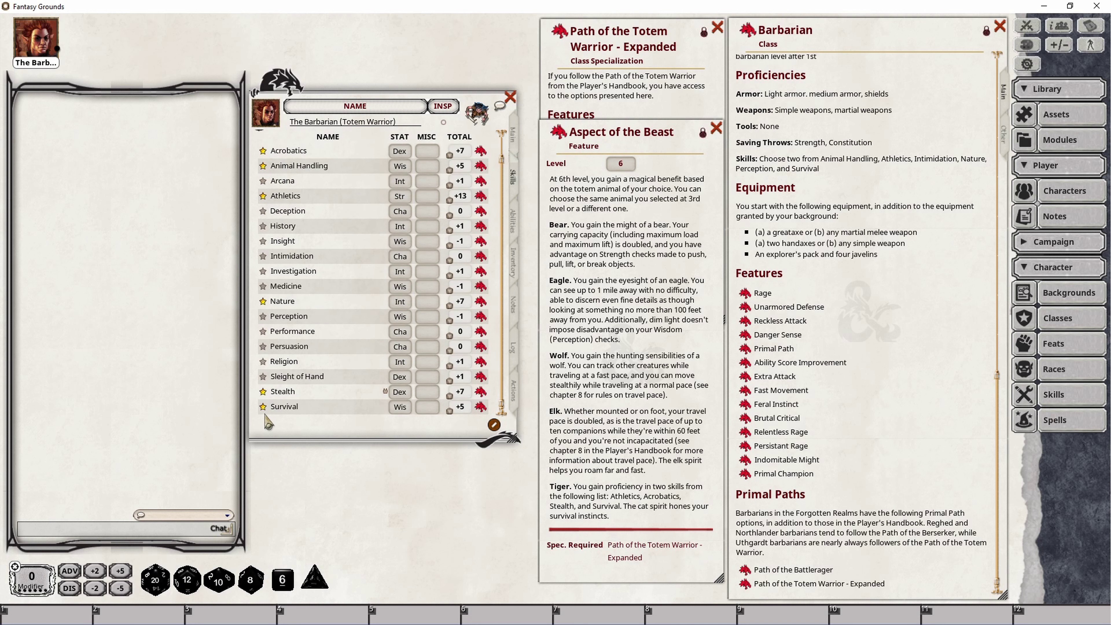
{"action": "scroll", "coordinate": [313, 335], "scroll_direction": "up", "scroll_amount": 1}
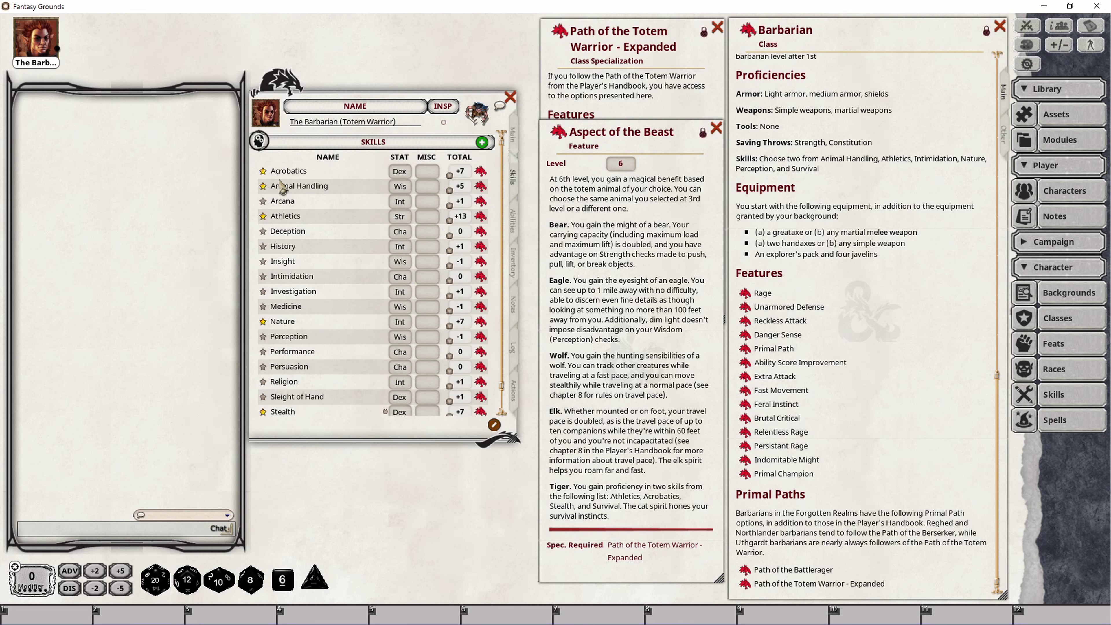
{"action": "scroll", "coordinate": [281, 186], "scroll_direction": "down", "scroll_amount": 1}
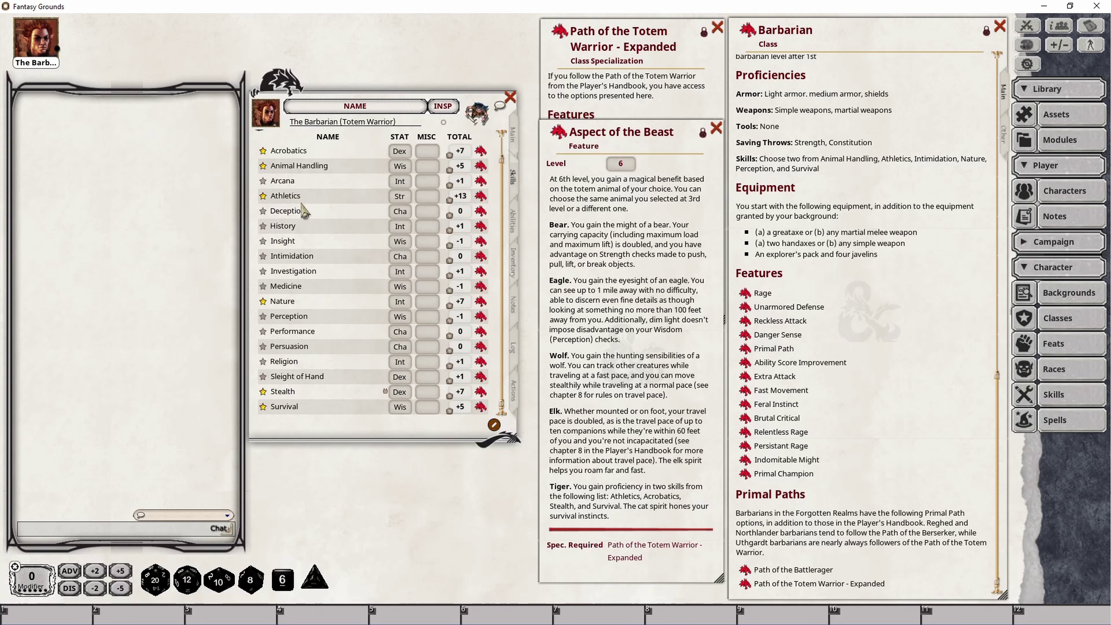
{"action": "scroll", "coordinate": [303, 211], "scroll_direction": "up", "scroll_amount": 1}
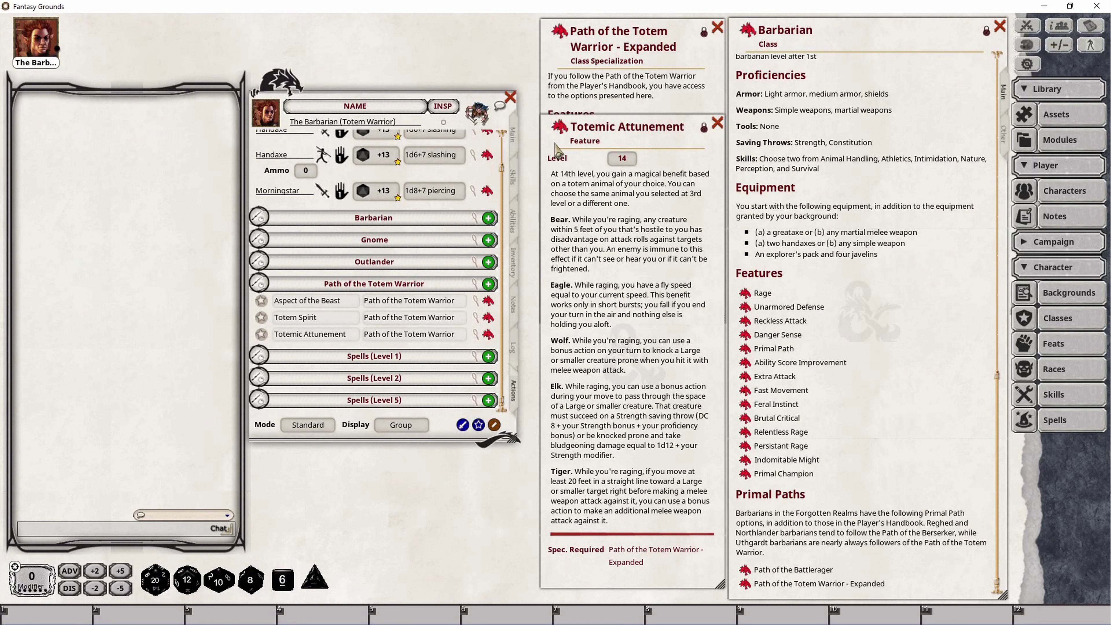
Add the Totemic Attunement feature to the character's powers and assign it to the group Path of the Totem Warrior.
{"action": "left_click_drag", "start_coordinate": [560, 138], "coordinate": [442, 288]}
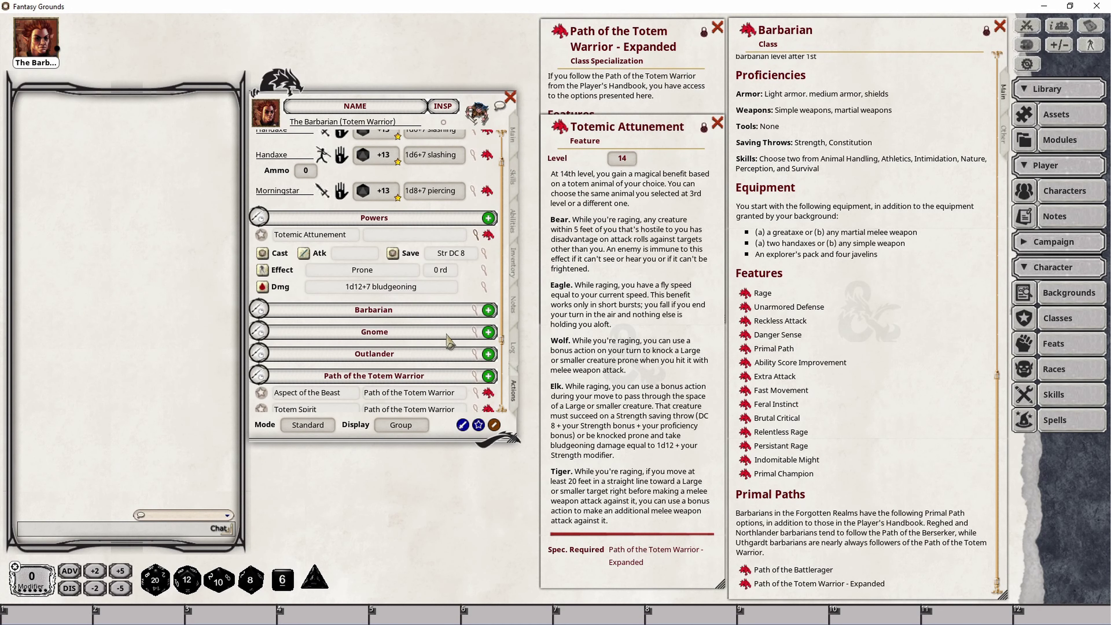
{"action": "left_click", "coordinate": [407, 235]}
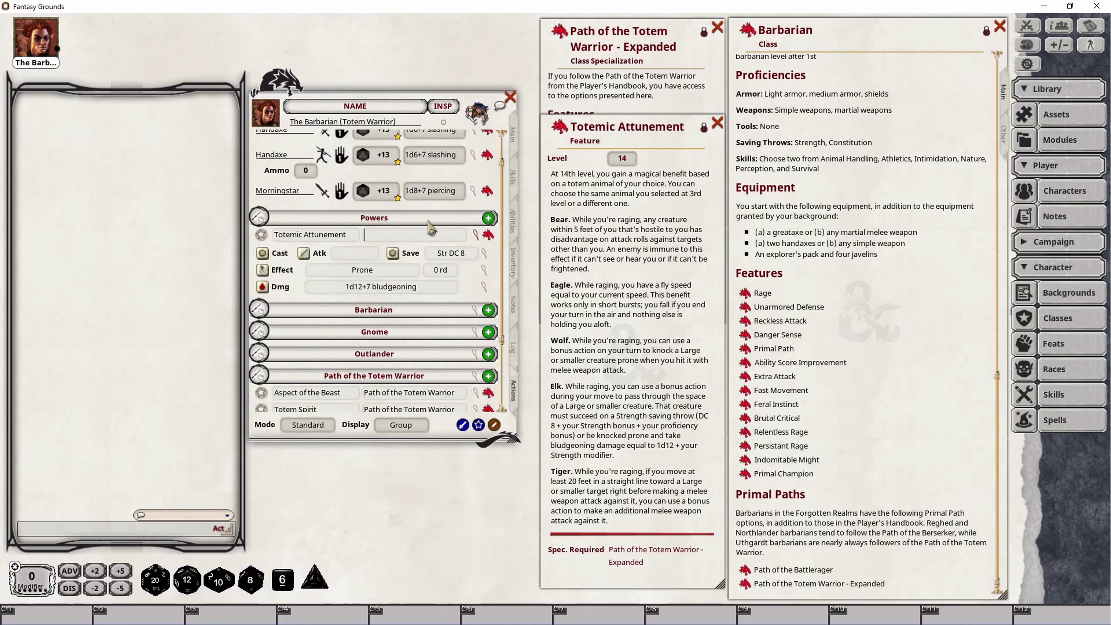
{"action": "type", "text": "Path of the Totem Warrior"}
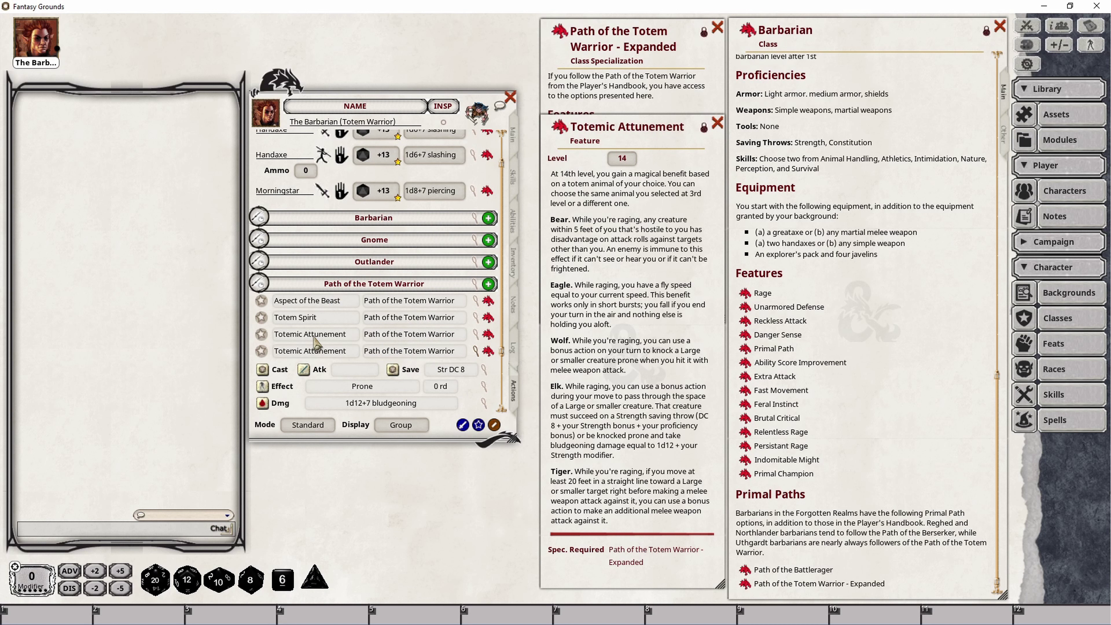
Review the effects of the existing Totemic Attunement power and collapse its details again.
{"action": "scroll", "coordinate": [374, 365], "scroll_direction": "down", "scroll_amount": 2}
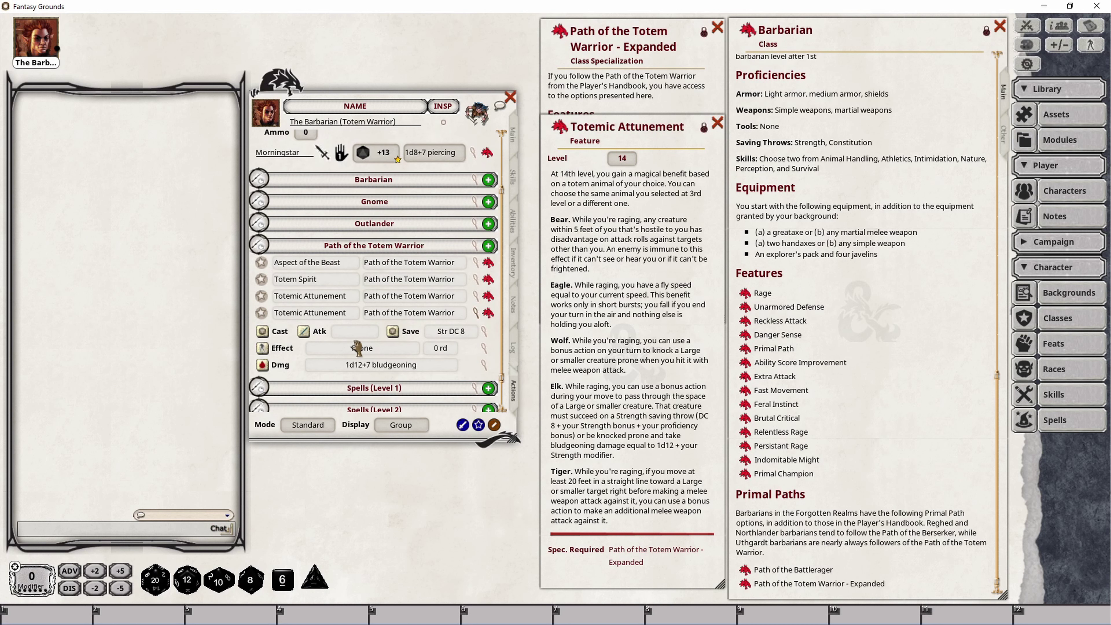
{"action": "left_click", "coordinate": [476, 297]}
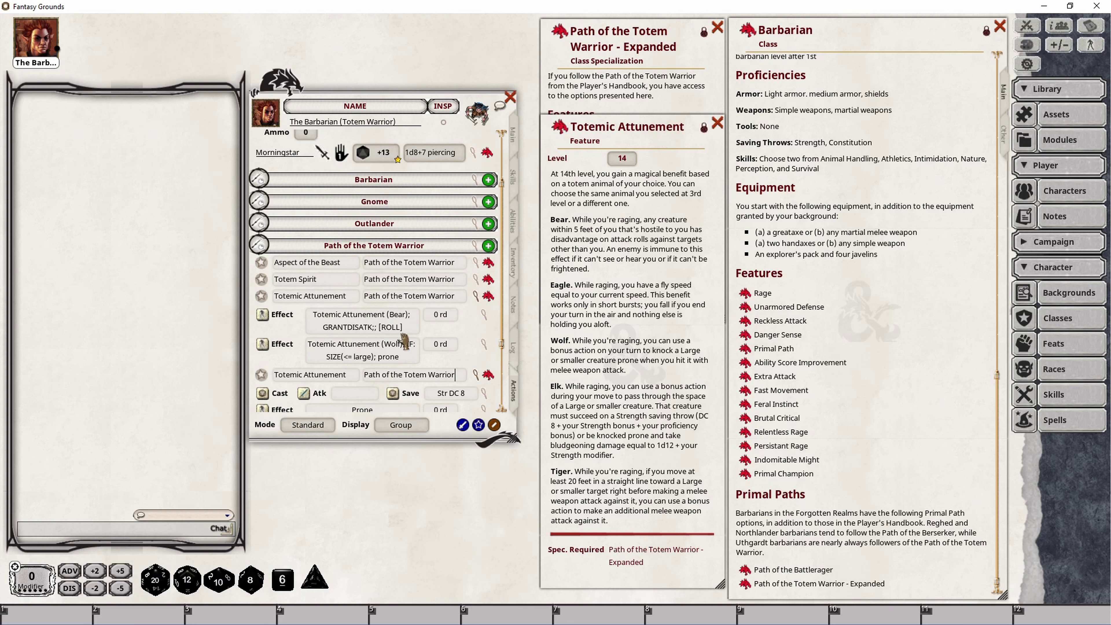
{"action": "left_click", "coordinate": [476, 296]}
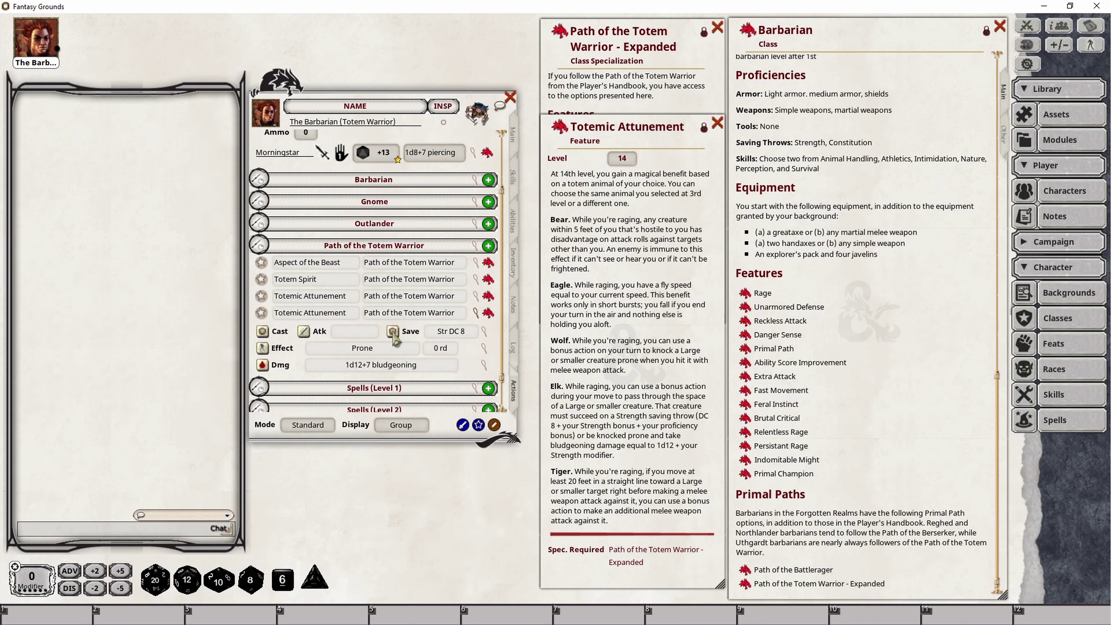
Configure the new Totemic Attunement power's Strength save with a DC of 21.
{"action": "left_click", "coordinate": [484, 330]}
{"action": "left_click", "coordinate": [658, 248]}
{"action": "left_click", "coordinate": [514, 133]}
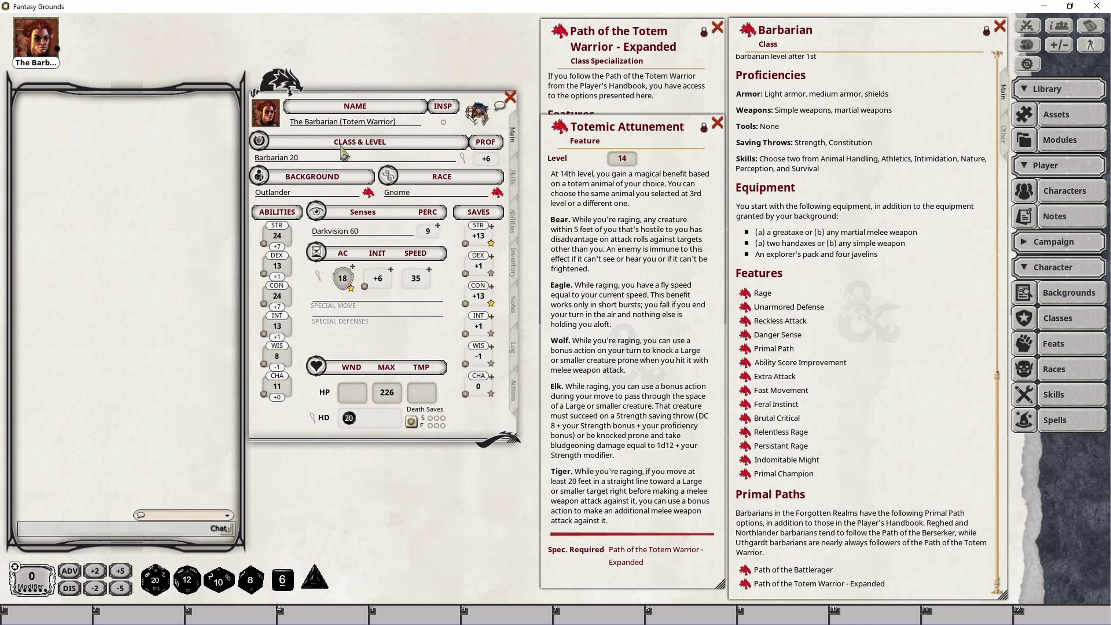
{"action": "left_click", "coordinate": [515, 393]}
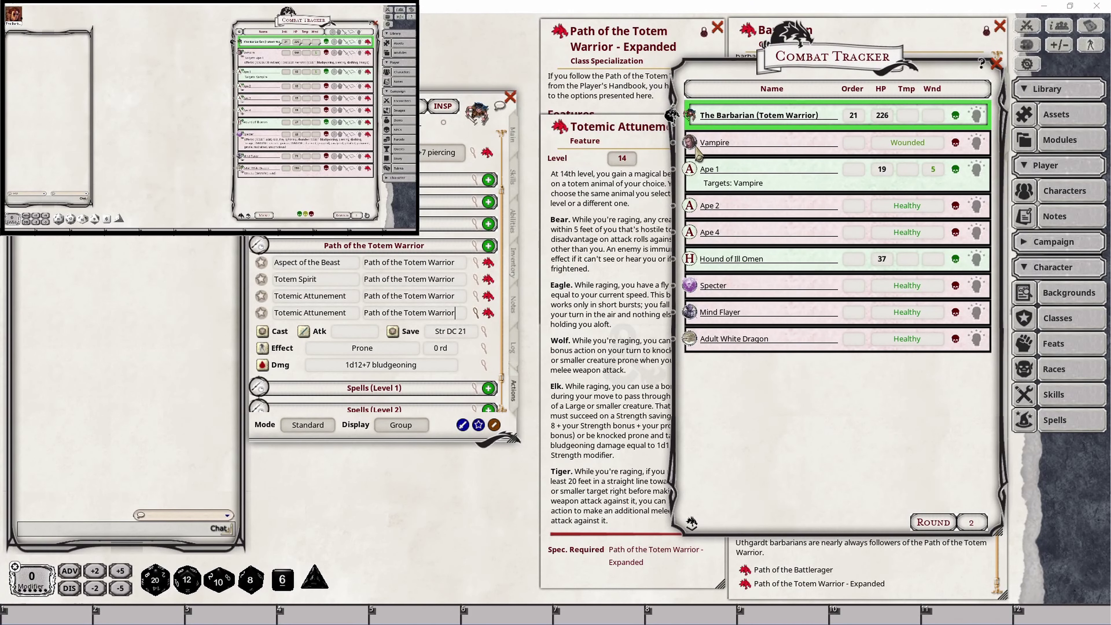
Target the Vampire with the Barbarian and roll Totemic Attunement's Strength save against it twice.
{"action": "left_click", "coordinate": [692, 144], "text": "ctrl"}
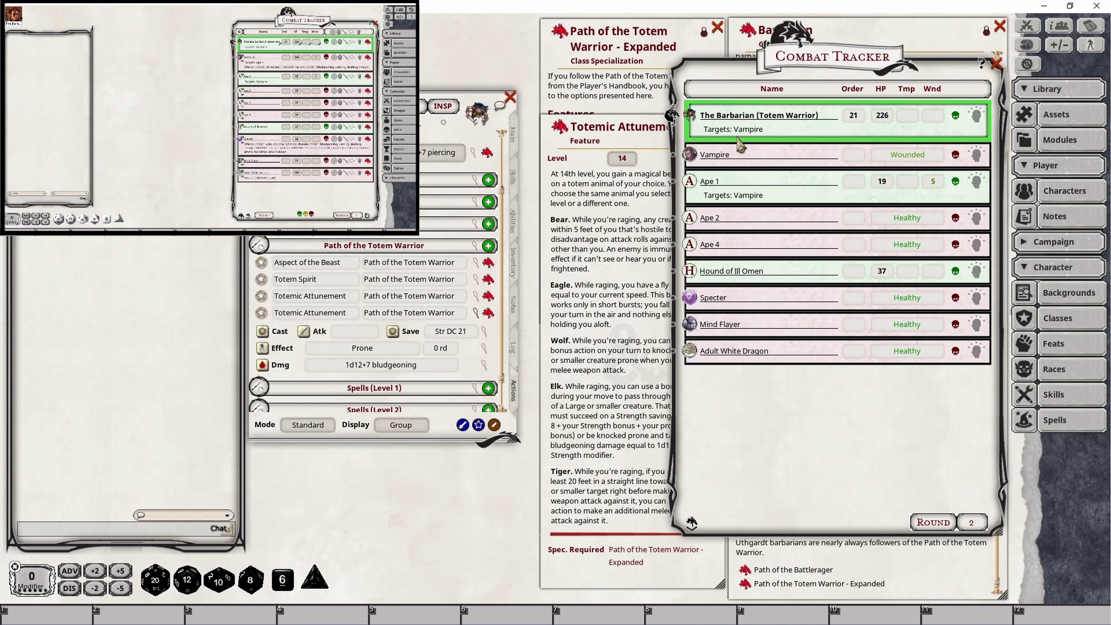
{"action": "double_click", "coordinate": [393, 331]}
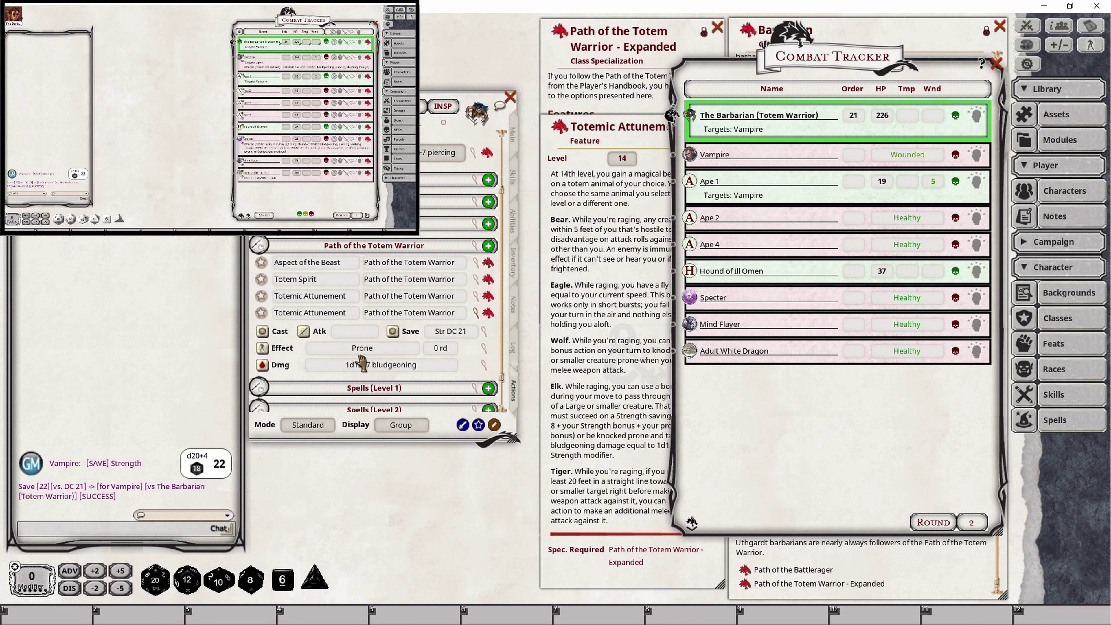
{"action": "left_click", "coordinate": [393, 332]}
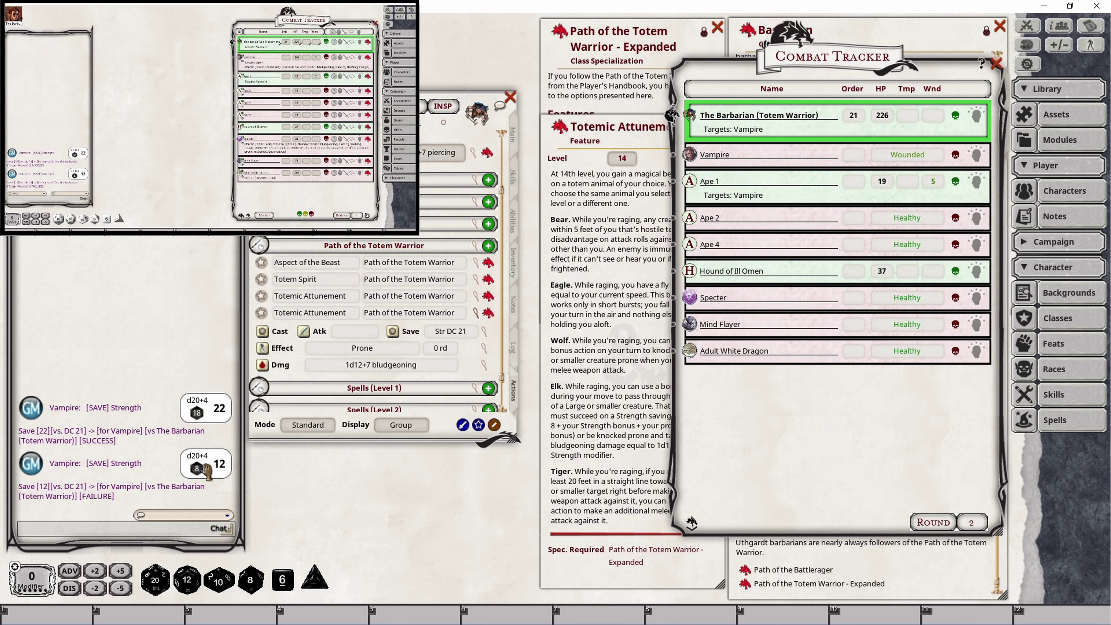
Roll Totemic Attunement's 1d12+7 bludgeoning damage against the Vampire and apply the Prone effect to it.
{"action": "left_click", "coordinate": [262, 365]}
{"action": "left_click", "coordinate": [261, 349]}
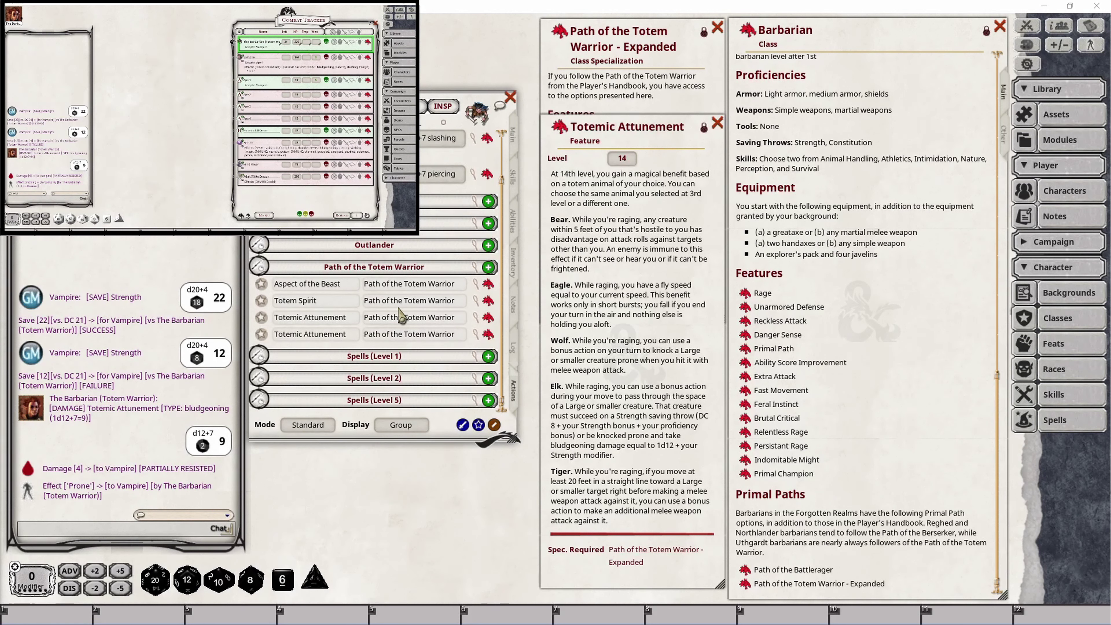
Reopen the combat tracker and attack the prone Vampire with the Morningstar, rolling its piercing damage.
{"action": "left_click", "coordinate": [1027, 25]}
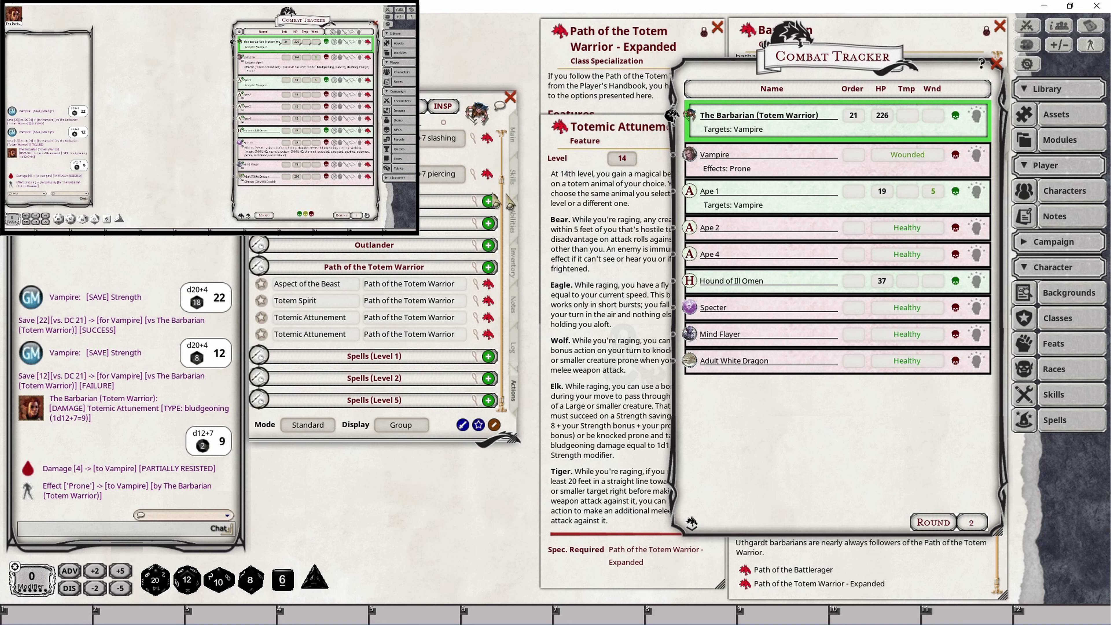
{"action": "scroll", "coordinate": [505, 201], "scroll_direction": "up", "scroll_amount": 2}
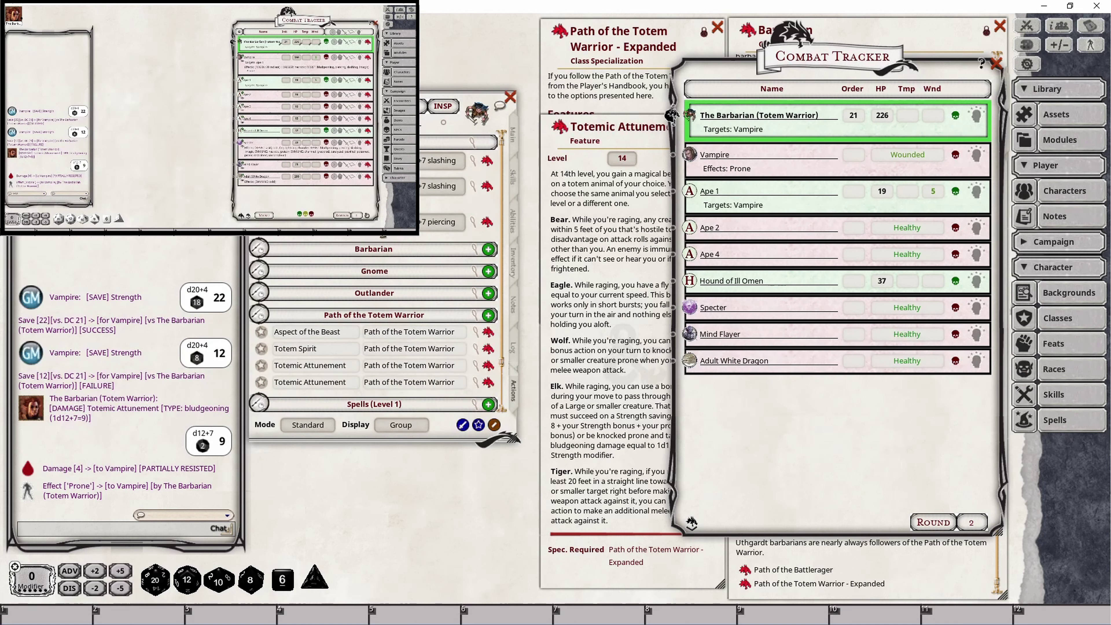
{"action": "double_click", "coordinate": [372, 160]}
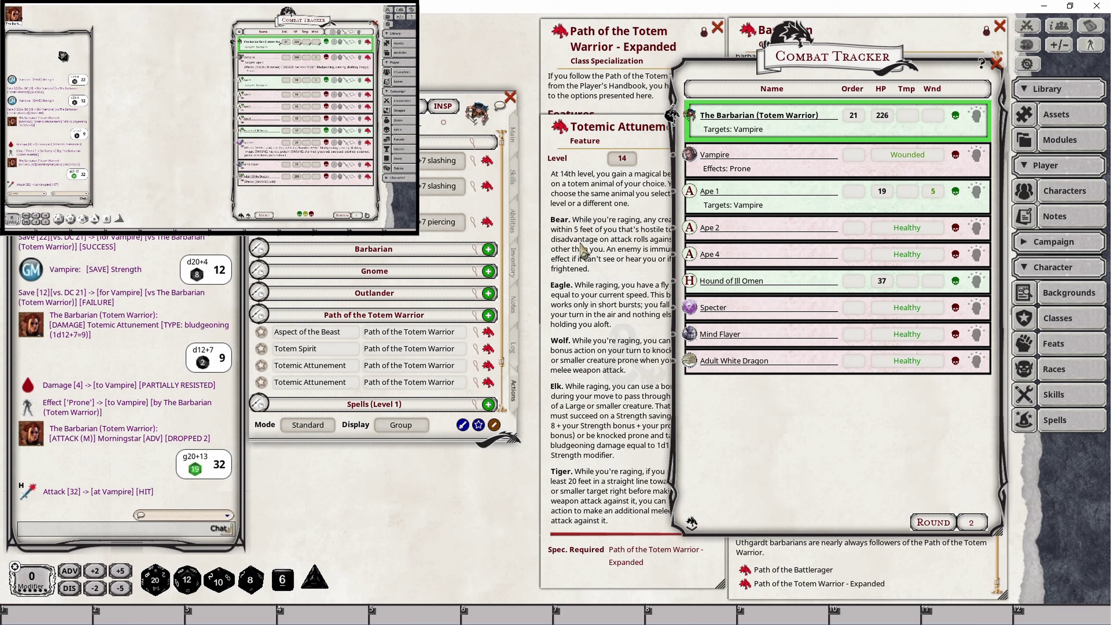
{"action": "left_click", "coordinate": [609, 399]}
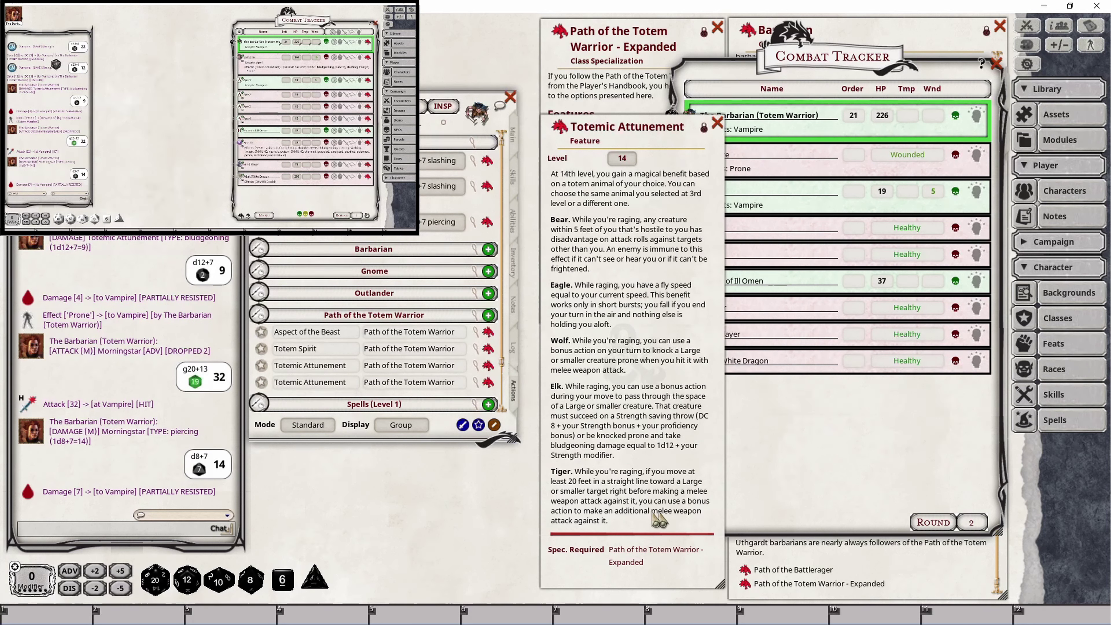
{"action": "left_click", "coordinate": [903, 468]}
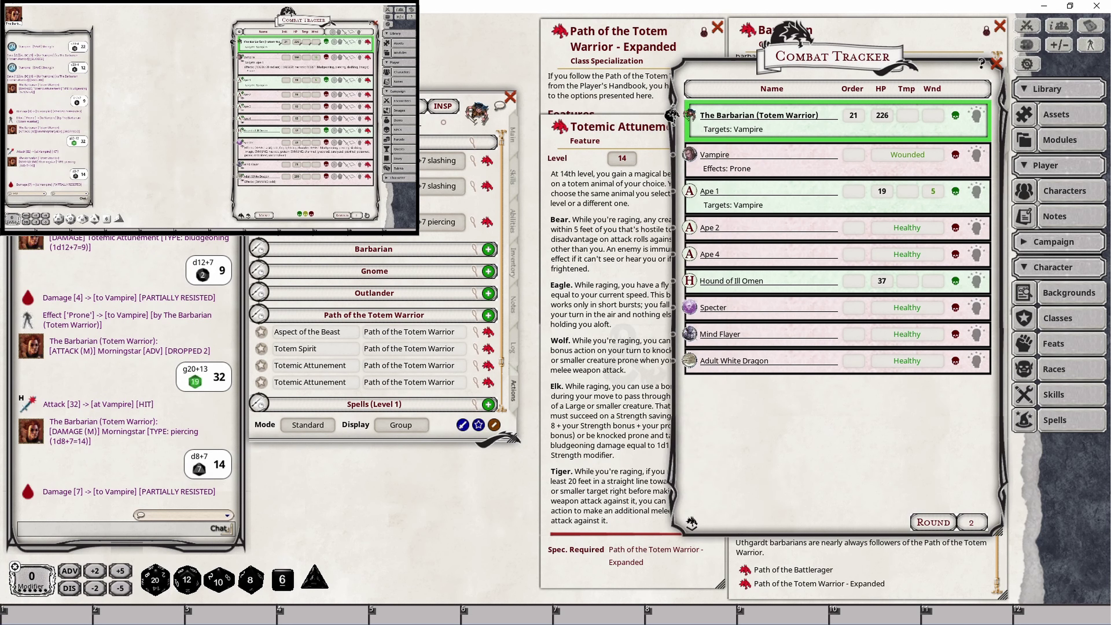